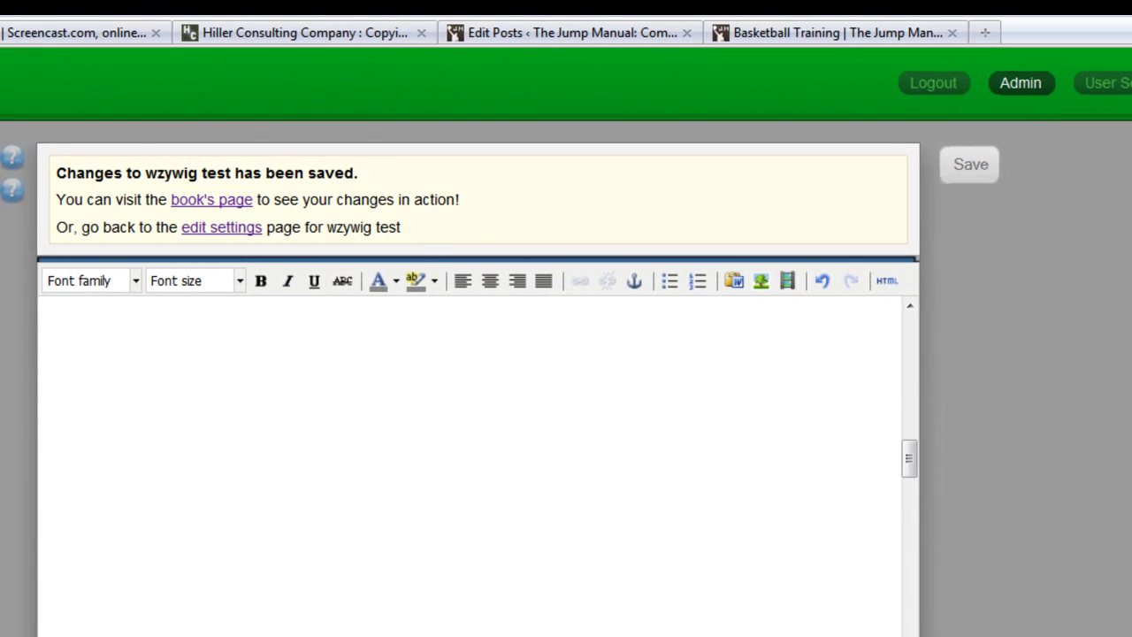
# Go to the Admin page and scroll down to the wzywig test book's page
pyautogui.click(1021, 82)
pyautogui.scroll(-10, 1066, 477)
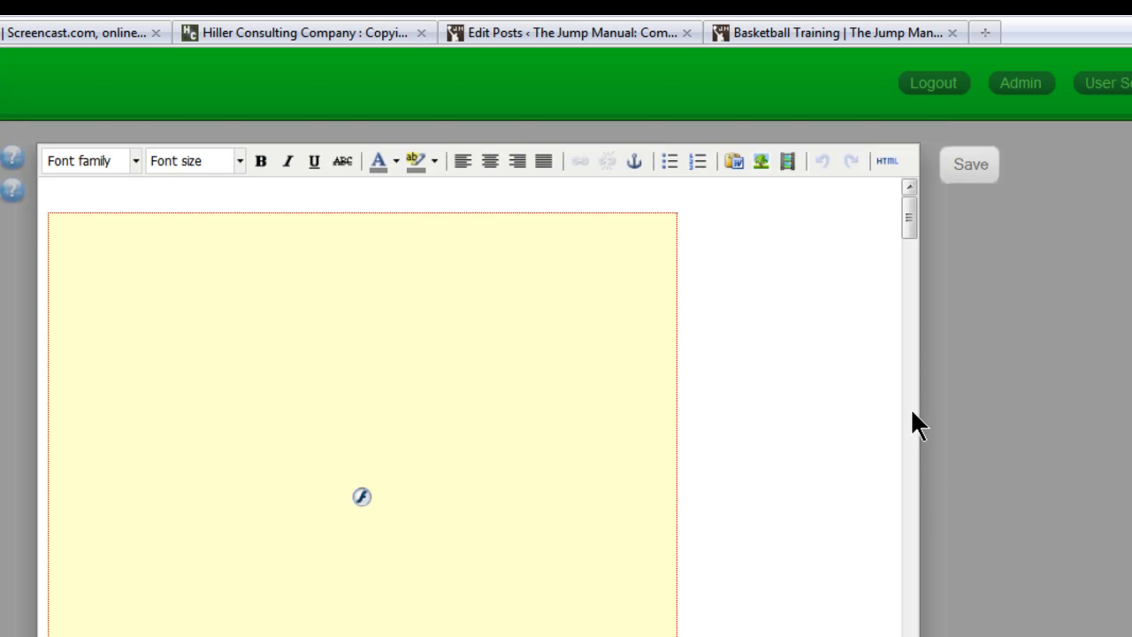
# Delete the old embedded Flash video block from the page
pyautogui.click(598, 334)
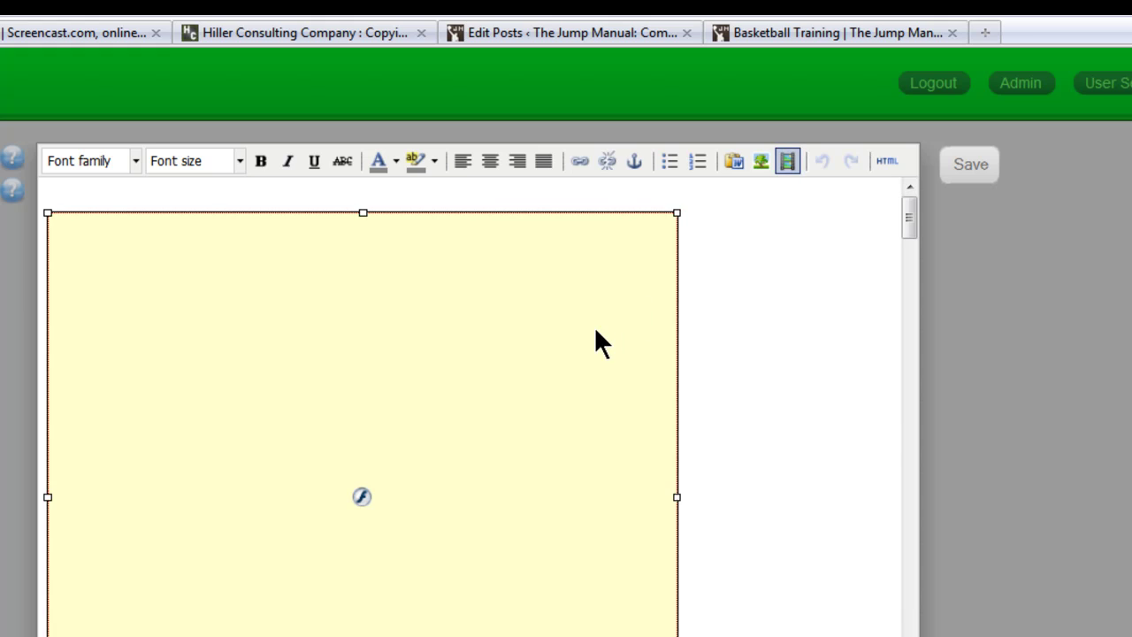
pyautogui.press('Return')
pyautogui.scroll(-2, 548, 433)
pyautogui.click(493, 591)
pyautogui.press('Delete')
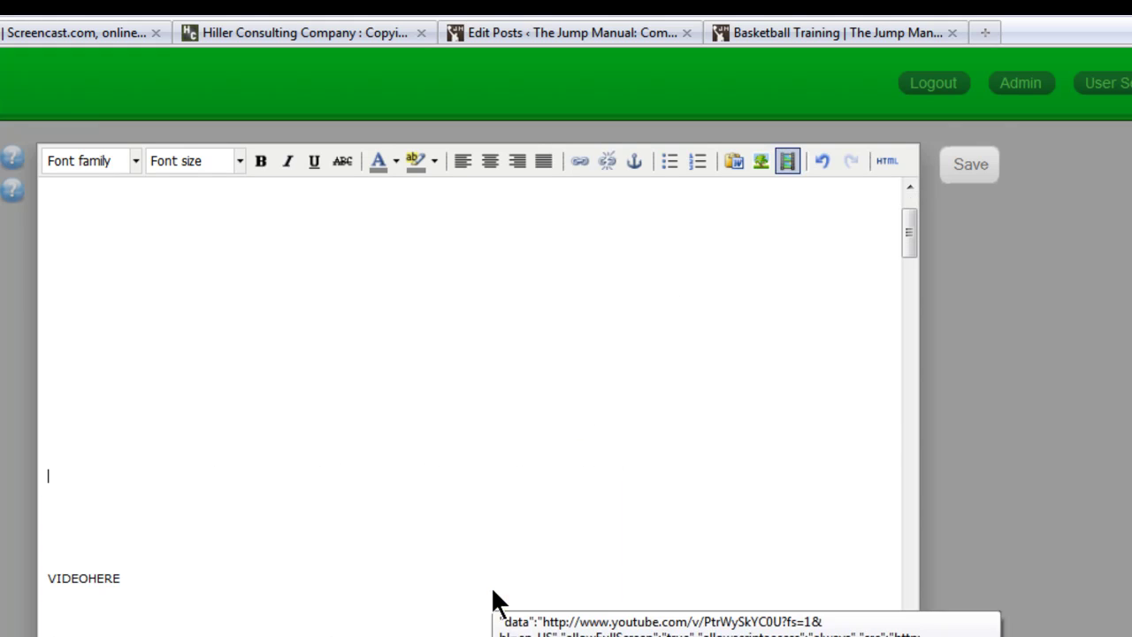
pyautogui.scroll(-3, 496, 507)
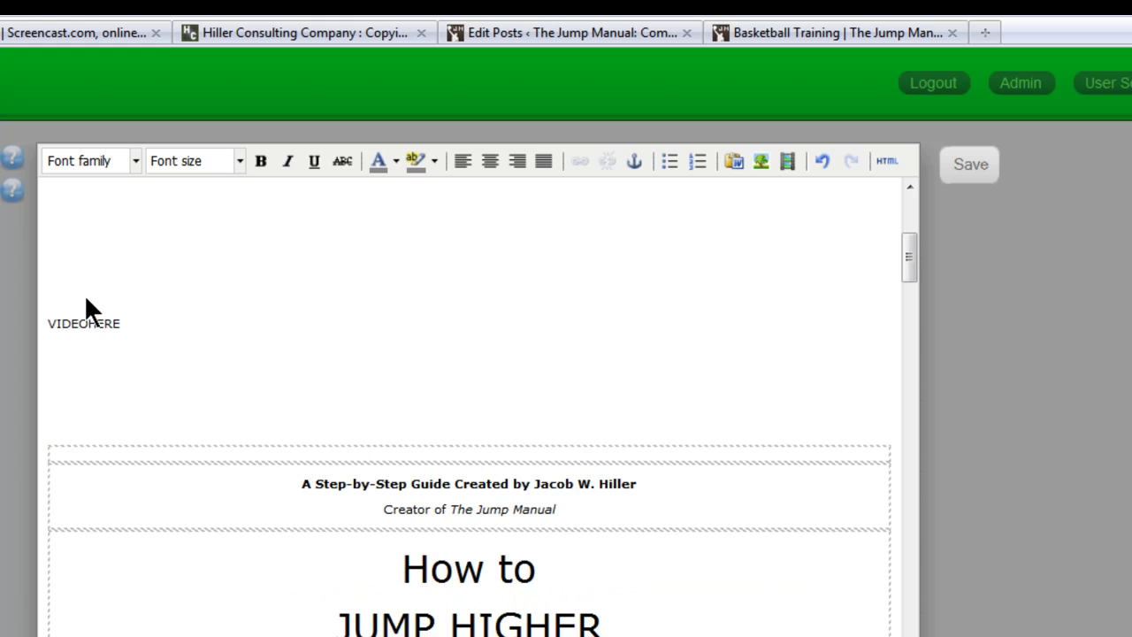
# Add blank lines above the VIDEOHERE placeholder and place the cursor on the line above it
pyautogui.press('Return')
pyautogui.press('Return')
pyautogui.press('Return')
pyautogui.press('Return')
pyautogui.press('Return')
pyautogui.press('Return')
pyautogui.press('Return')
pyautogui.press('Return')
pyautogui.press('Return')
pyautogui.press('Return')
pyautogui.press('Return')
pyautogui.press('Return')
pyautogui.press('Return')
pyautogui.scroll(-3, 389, 455)
pyautogui.press('Return')
pyautogui.press('Return')
pyautogui.press('Return')
pyautogui.press('Return')
pyautogui.press('Return')
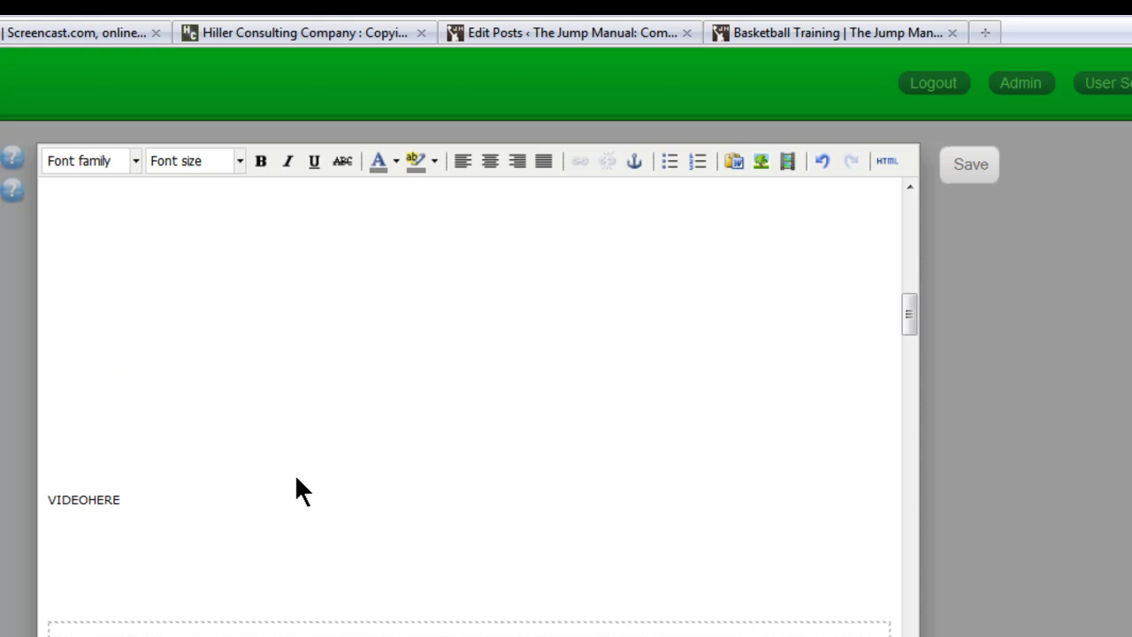
pyautogui.press('Return')
pyautogui.press('Return')
pyautogui.press('Return')
pyautogui.press('Return')
pyautogui.press('Return')
pyautogui.moveTo(147, 632); pyautogui.dragTo(59, 621)
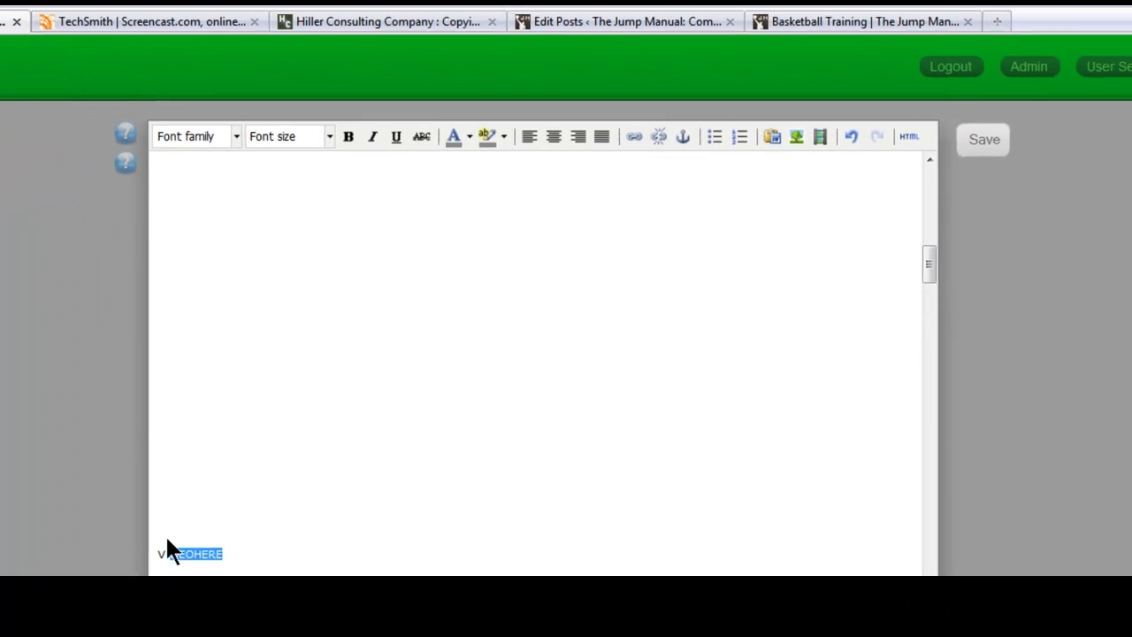
pyautogui.click(166, 538)
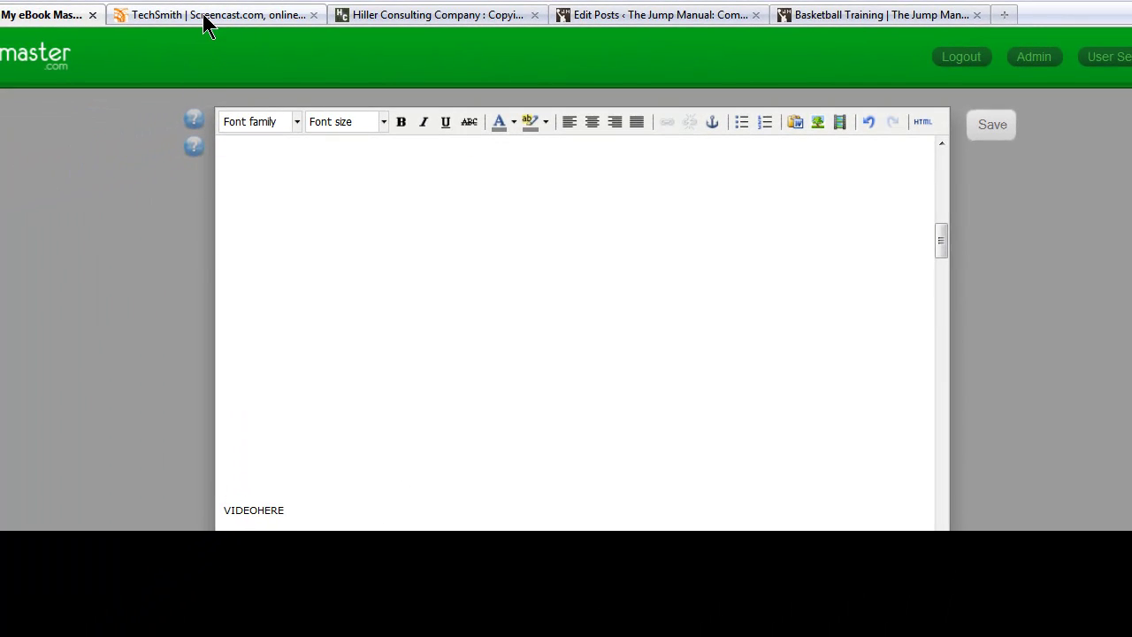
# In the Screencast.com library, open JR's Video
pyautogui.click(204, 17)
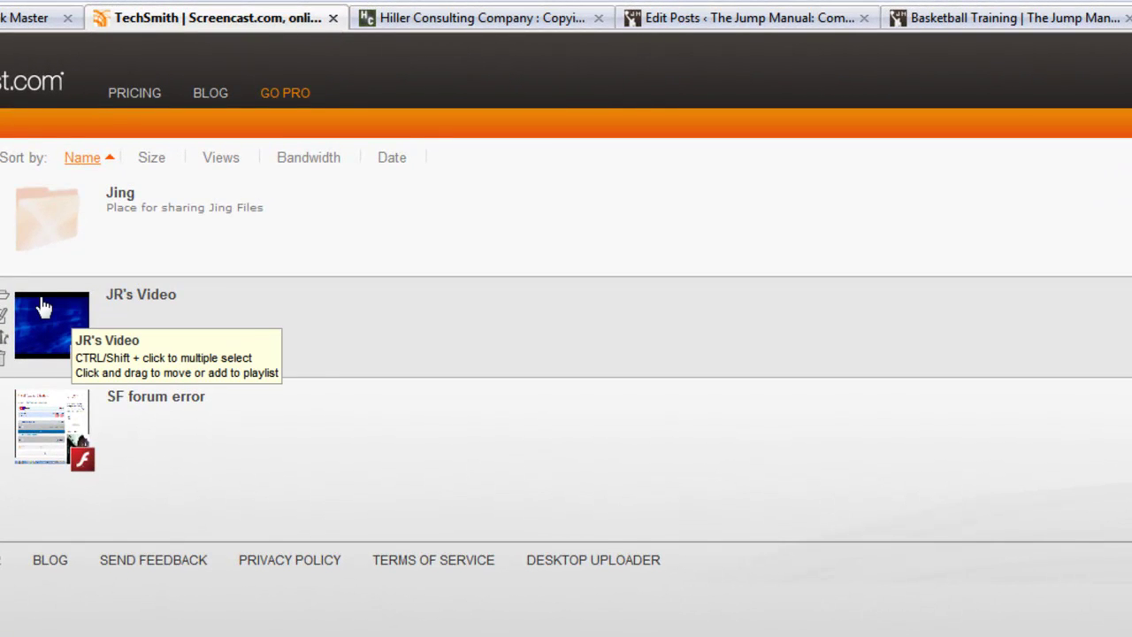
pyautogui.click(43, 307)
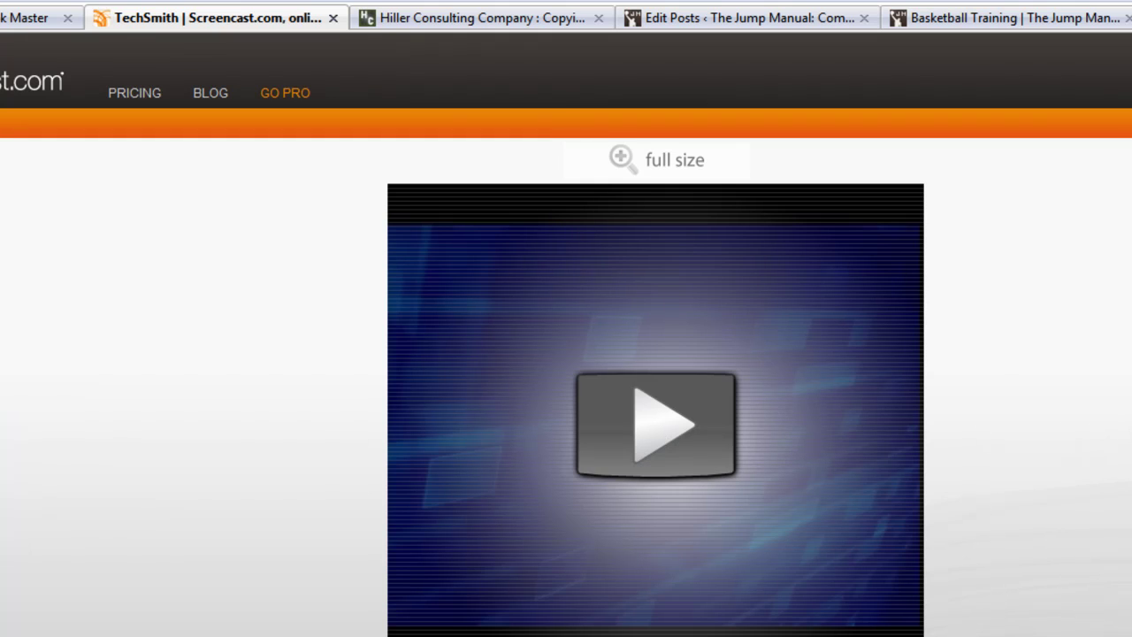
# Scroll to JR's Video share section and select its embed code
pyautogui.scroll(-5, 566, 354)
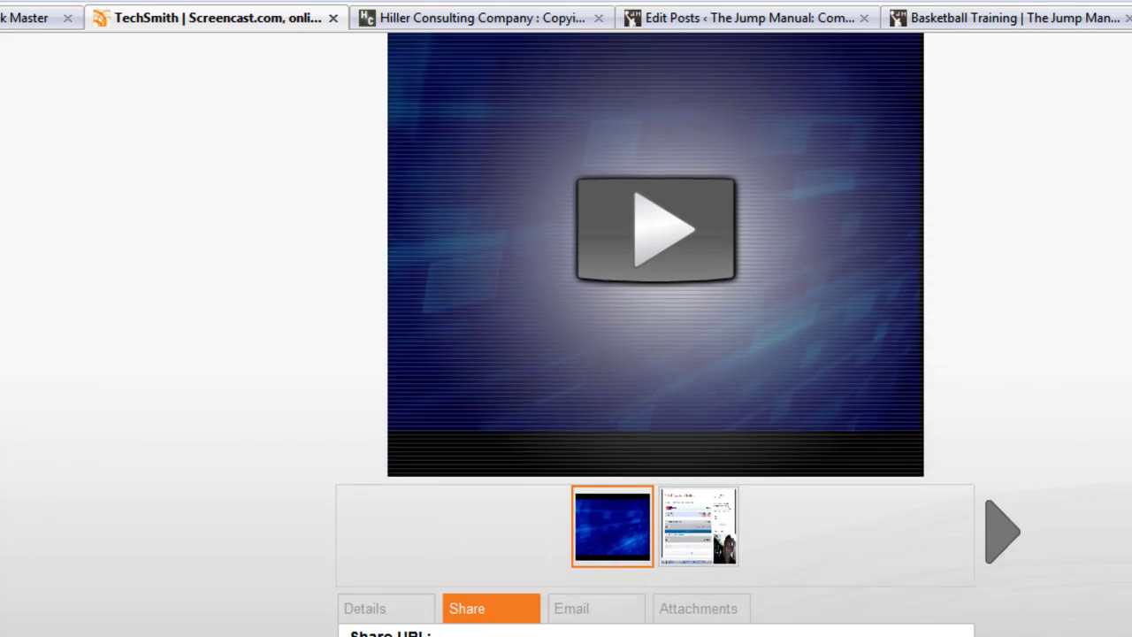
pyautogui.scroll(-2, 654, 354)
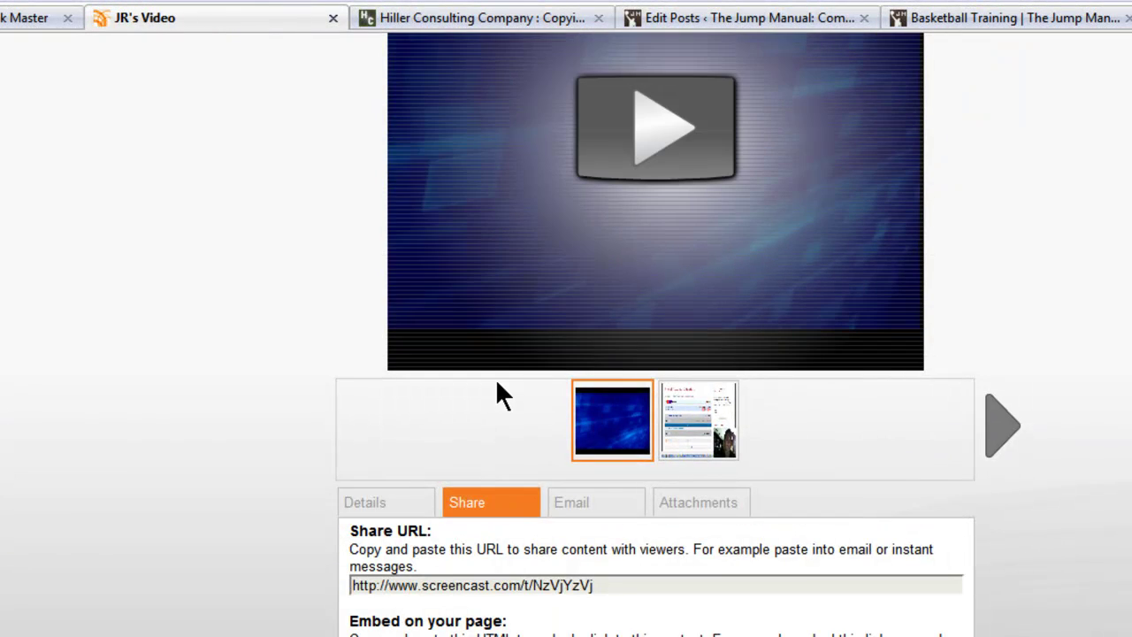
pyautogui.scroll(-3, 497, 392)
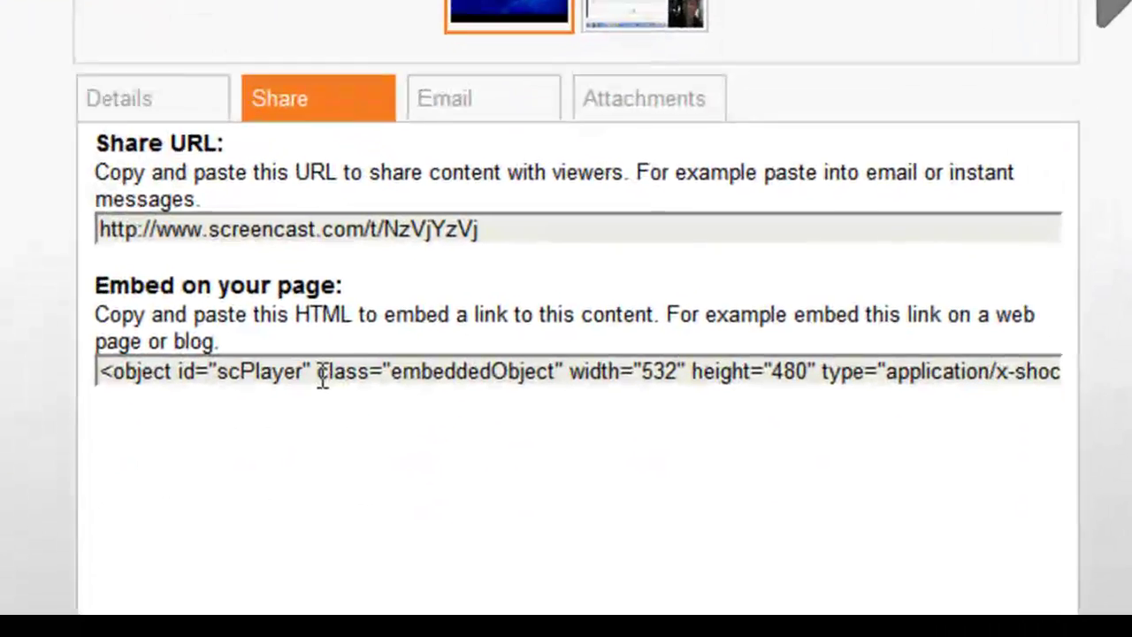
pyautogui.click(323, 375)
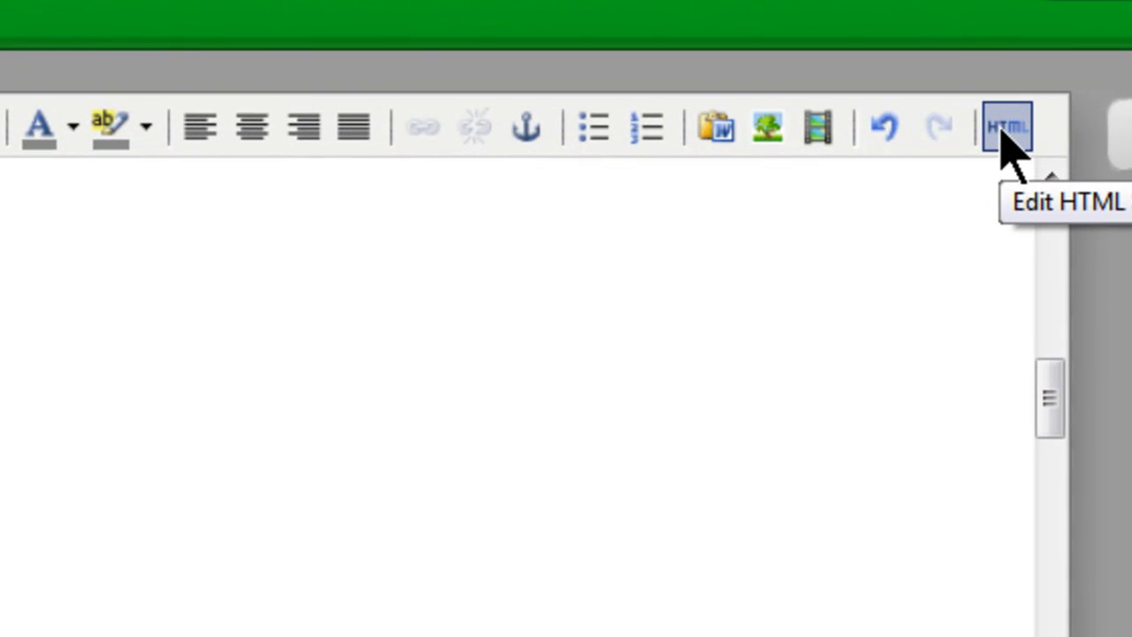
# In the HTML source, paste the Screencast.com embed code on a new line above VIDEOHERE
pyautogui.click(1012, 151)
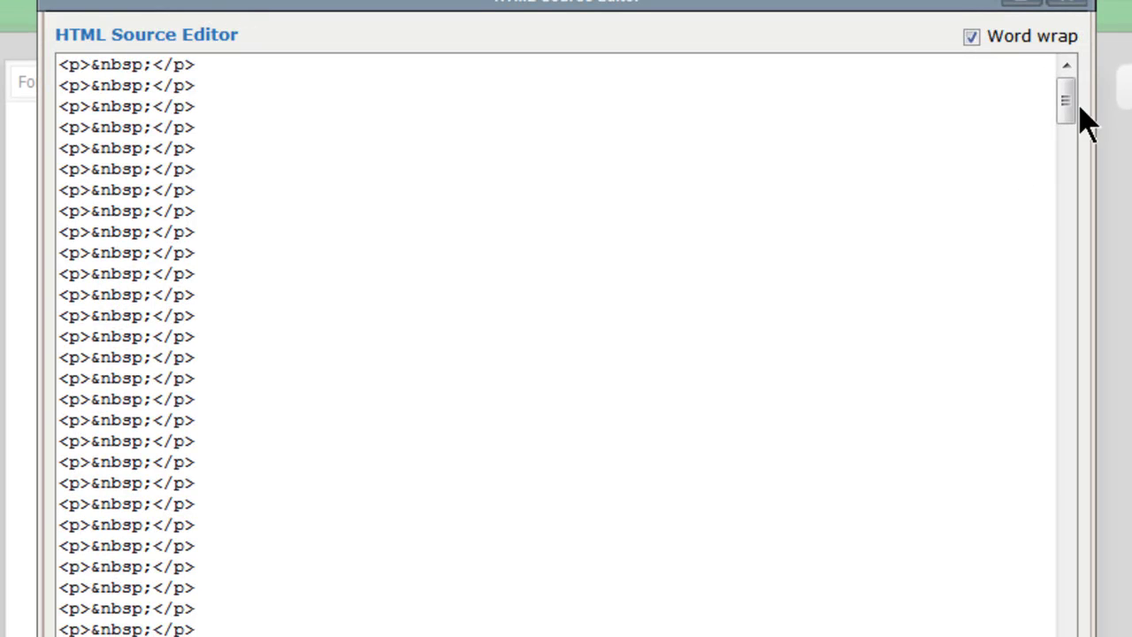
pyautogui.moveTo(1069, 115); pyautogui.dragTo(1070, 191)
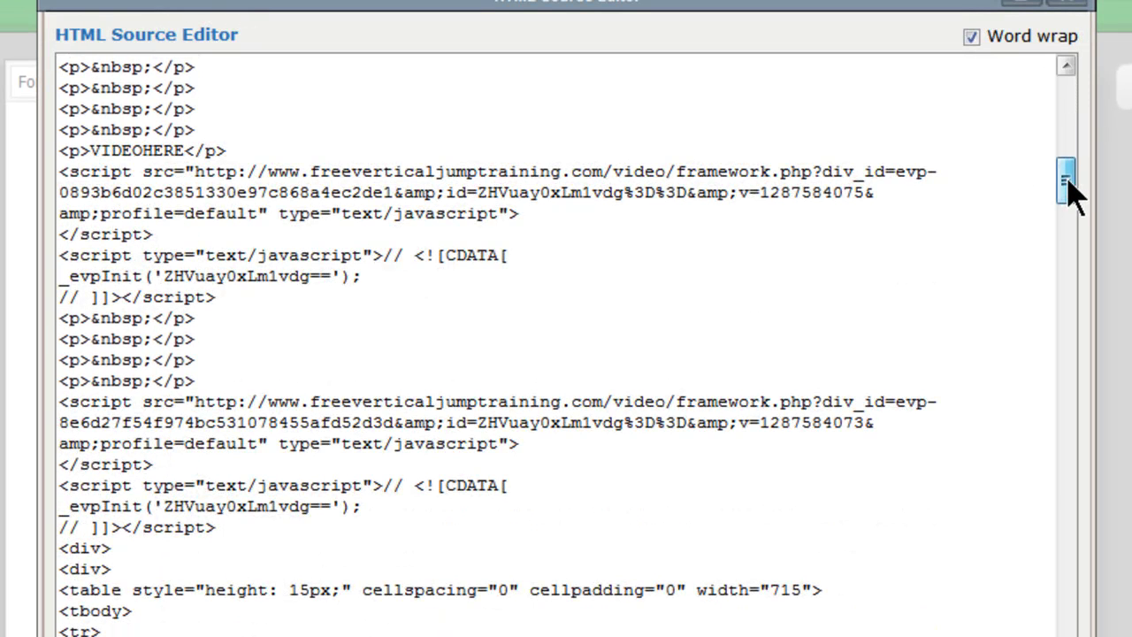
pyautogui.moveTo(183, 150); pyautogui.dragTo(91, 147)
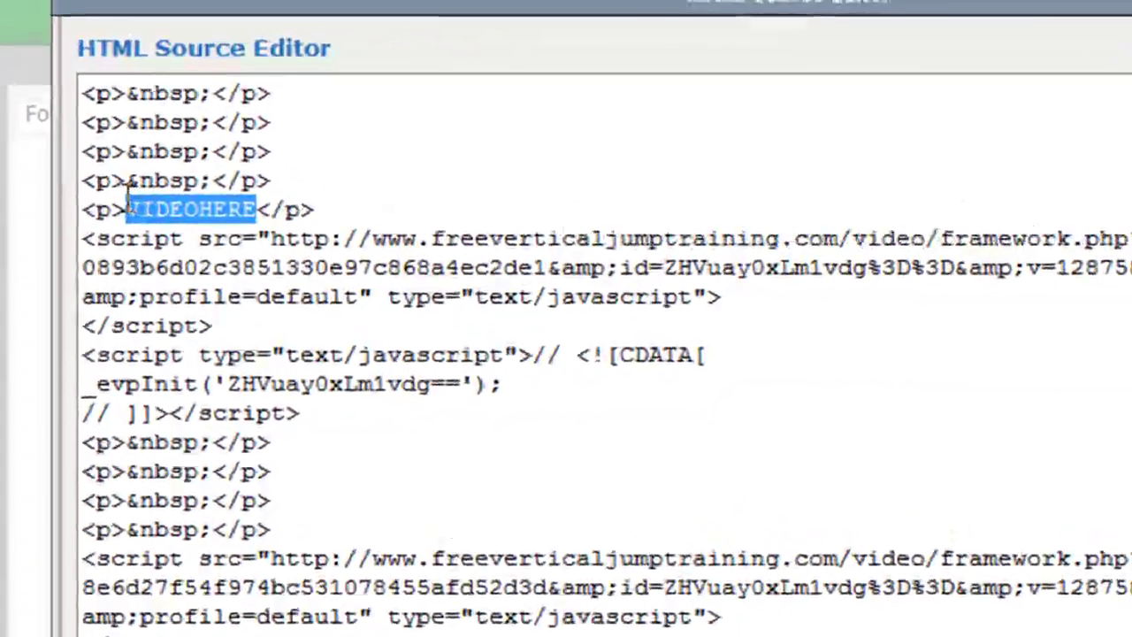
pyautogui.click(335, 202)
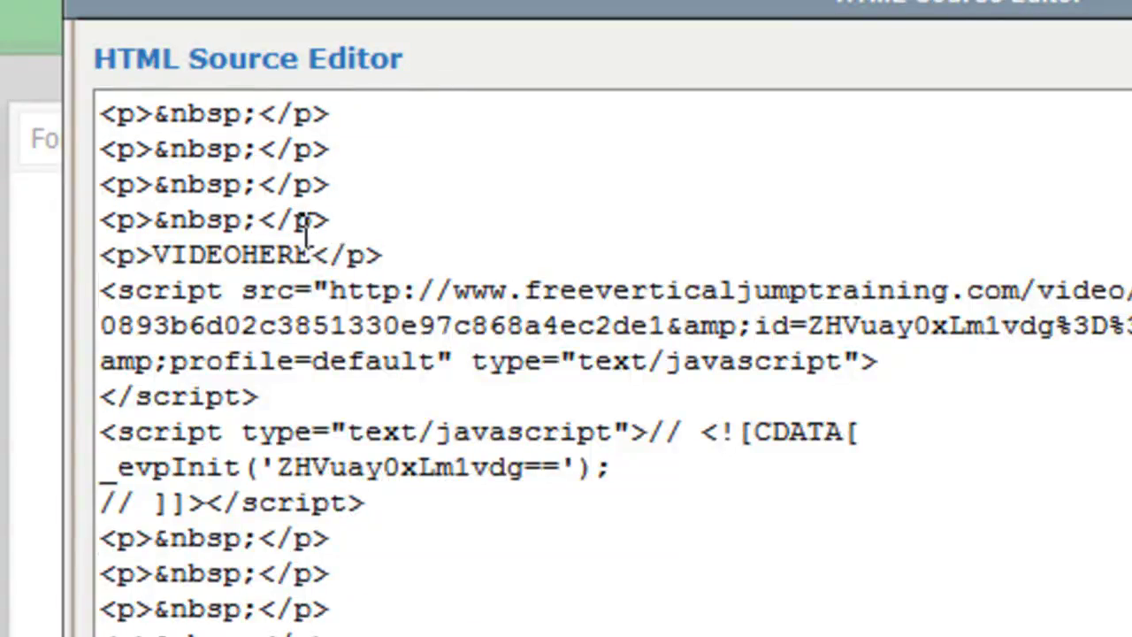
pyautogui.press('Return')
pyautogui.press('Return')
pyautogui.press('Return')
pyautogui.press('Return')
pyautogui.click(146, 283)
pyautogui.hotkey('ctrl', 'v')
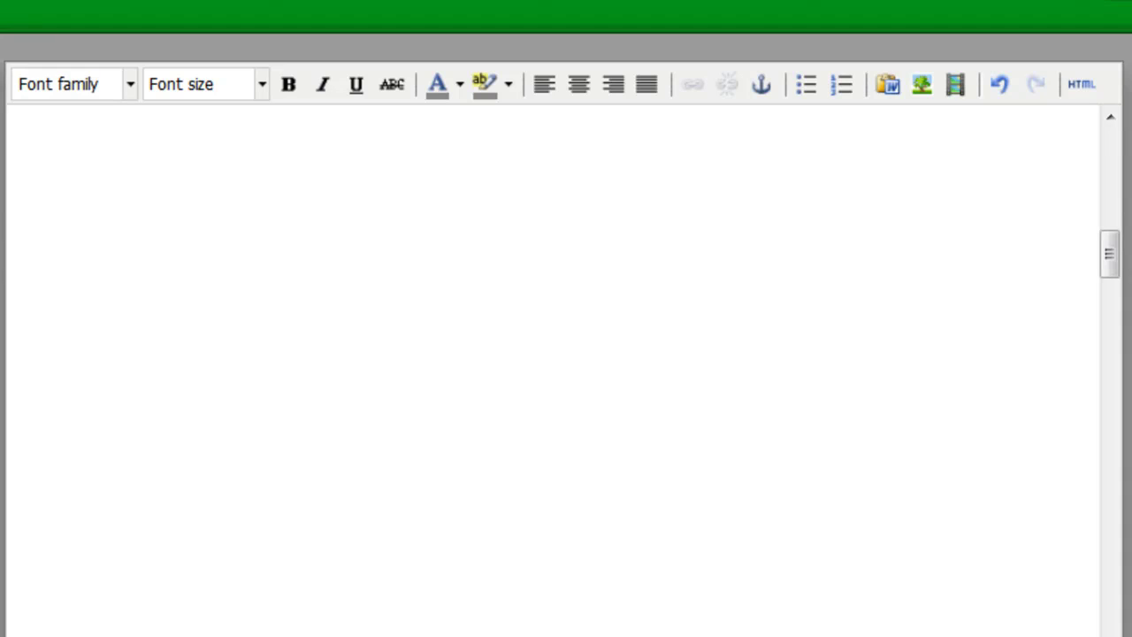
# Check the new video block, save the wzywig test page, and open the book's page in a new tab
pyautogui.moveTo(1112, 264); pyautogui.dragTo(1105, 315)
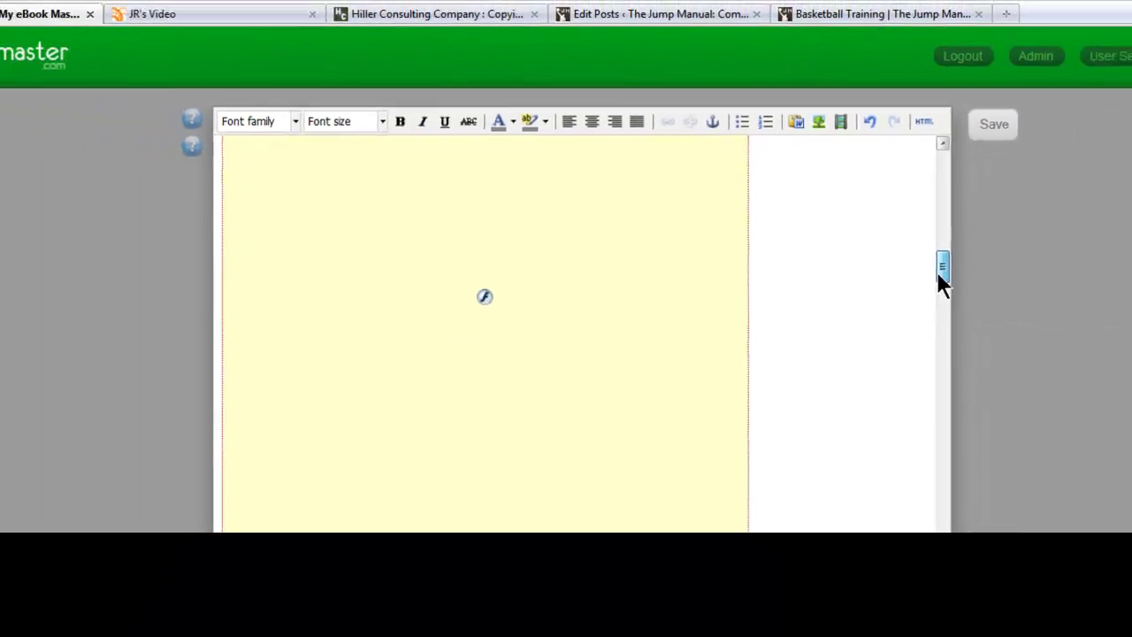
pyautogui.click(524, 309)
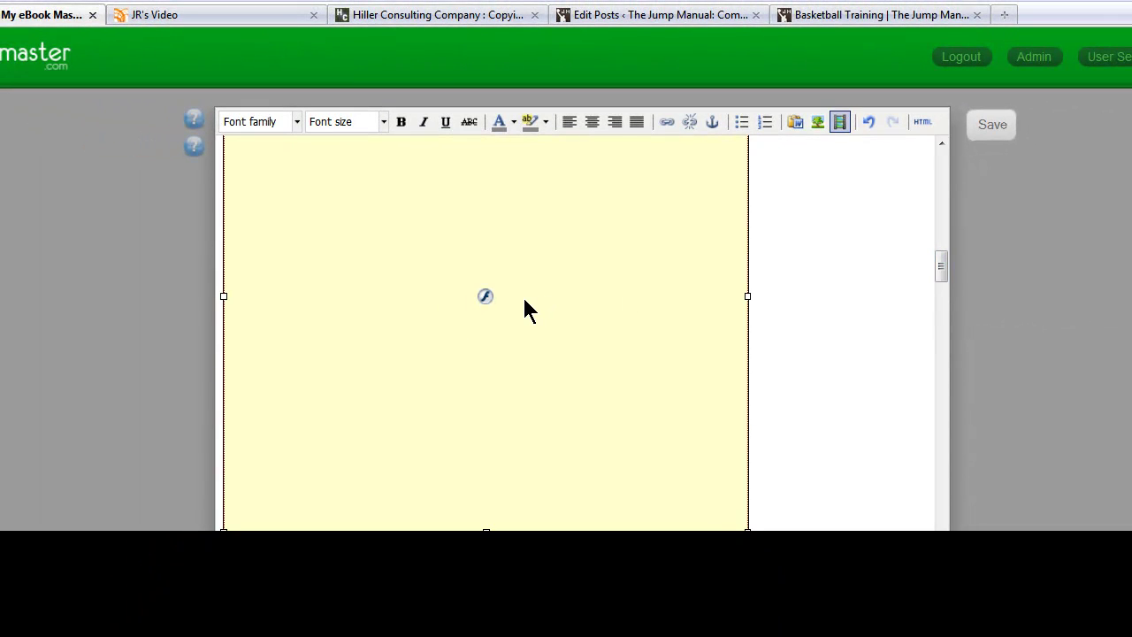
pyautogui.scroll(5, 941, 265)
pyautogui.click(992, 131)
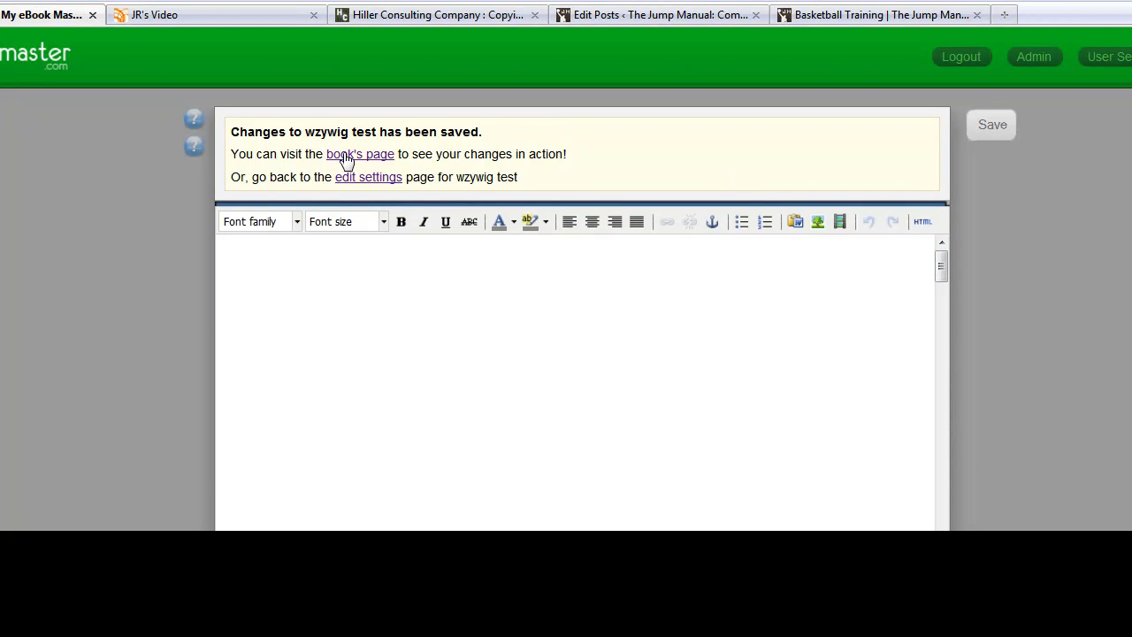
pyautogui.middleClick(346, 160)
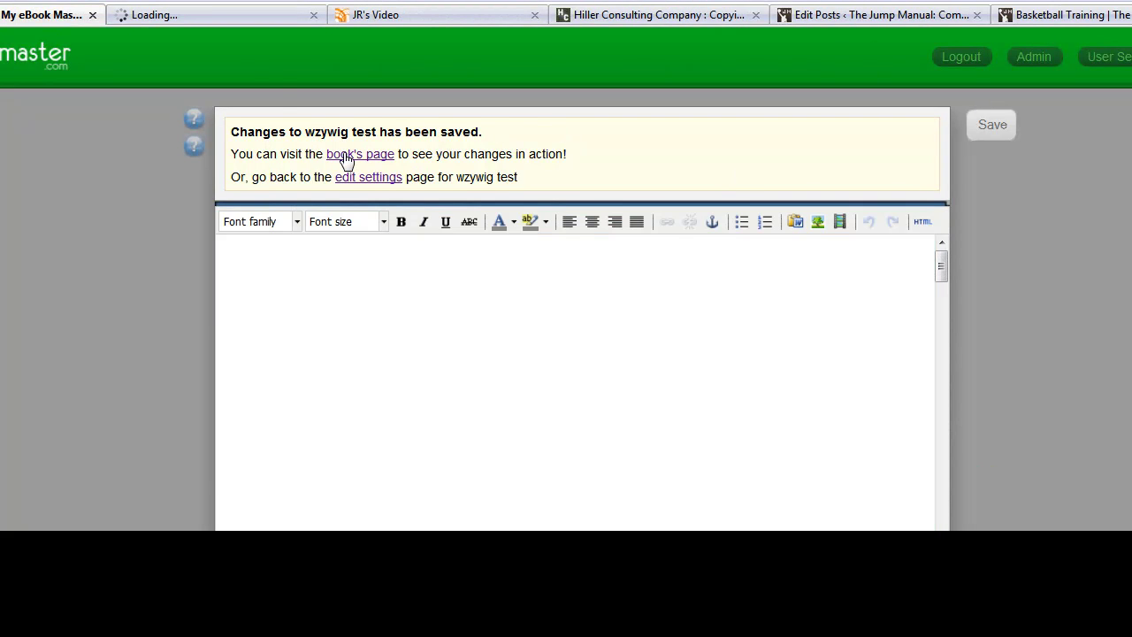
pyautogui.click(244, 21)
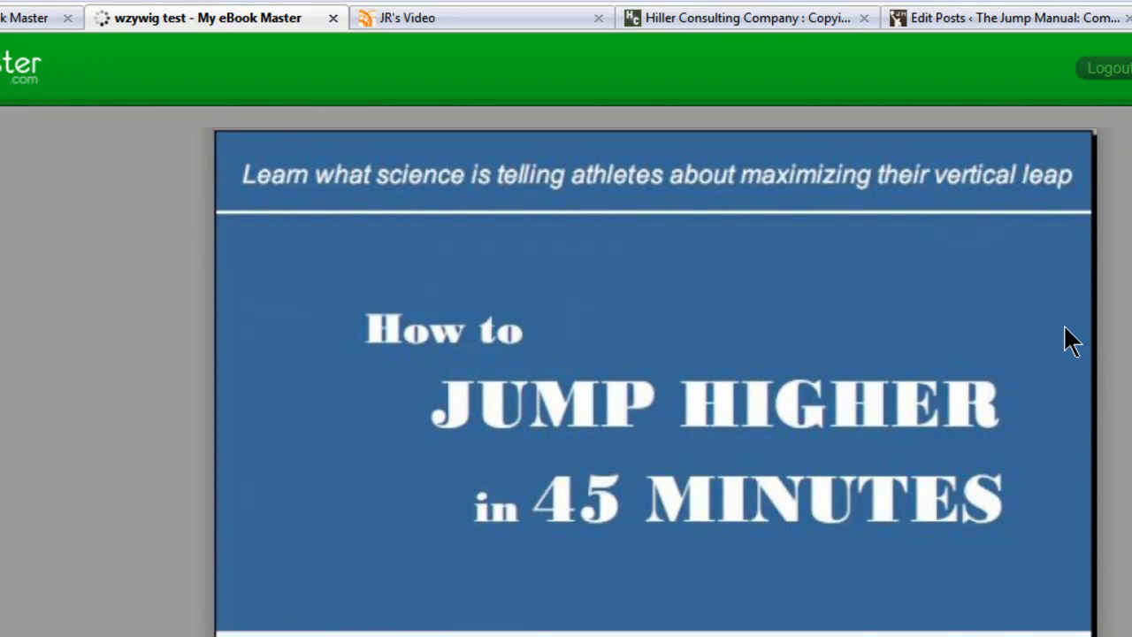
pyautogui.scroll(-7, 1064, 325)
pyautogui.scroll(5, 1064, 326)
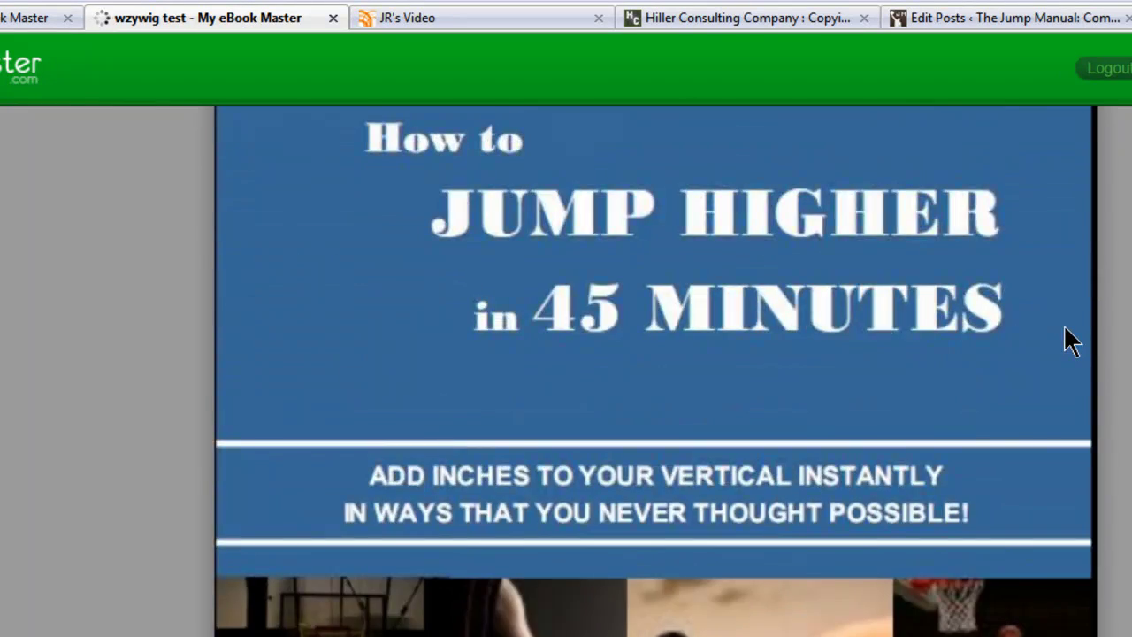
pyautogui.scroll(3, 1062, 324)
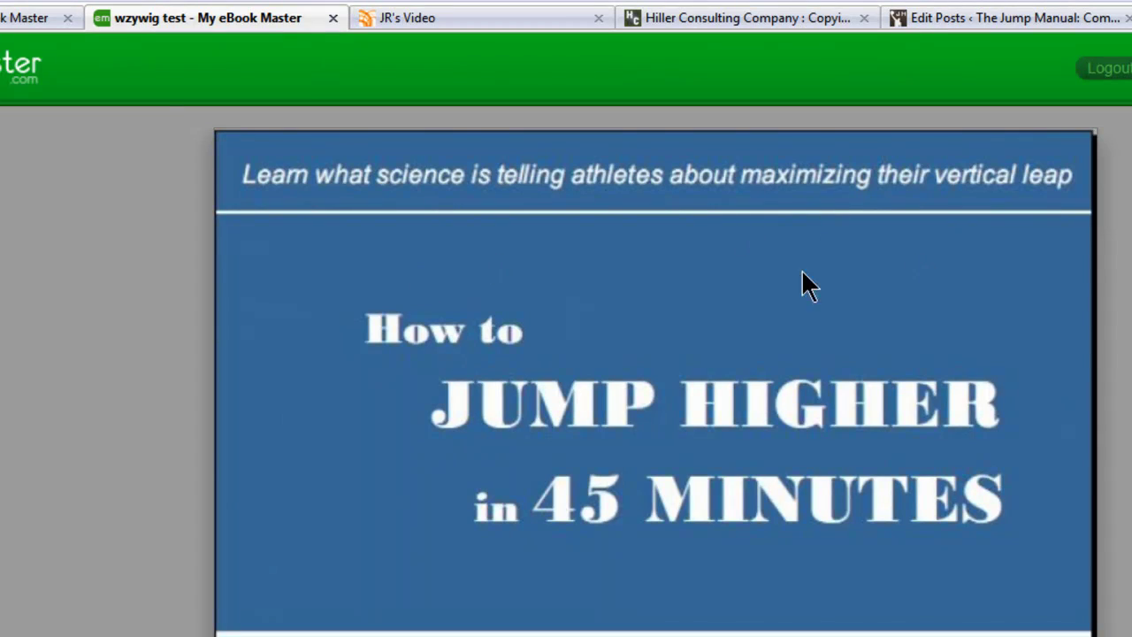
pyautogui.click(9, 18)
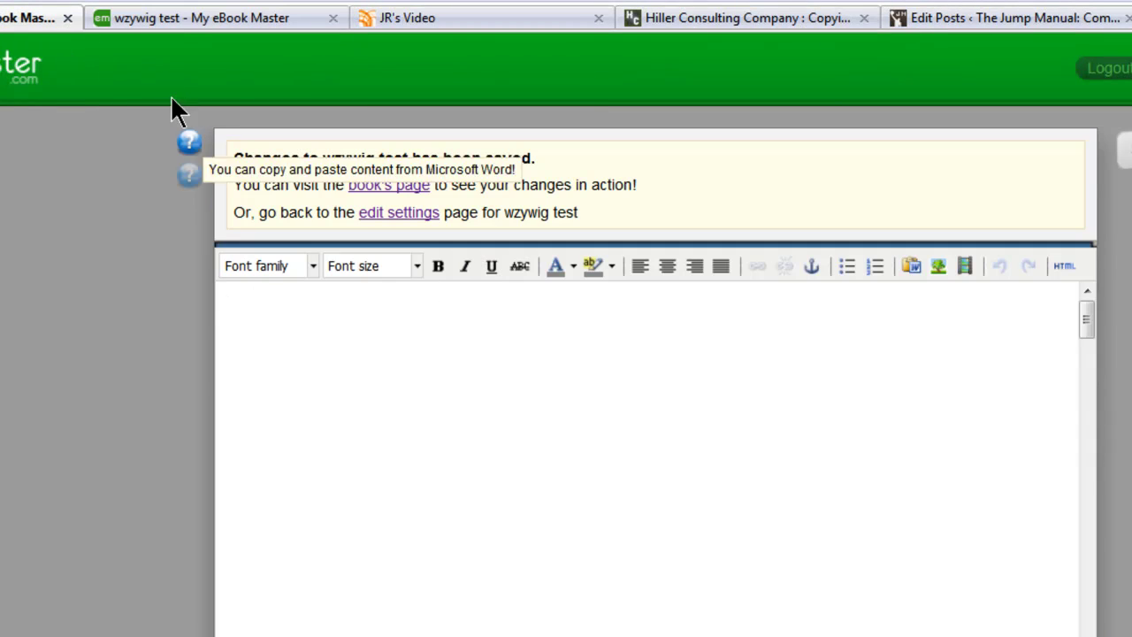
pyautogui.click(168, 18)
pyautogui.scroll(-4, 983, 346)
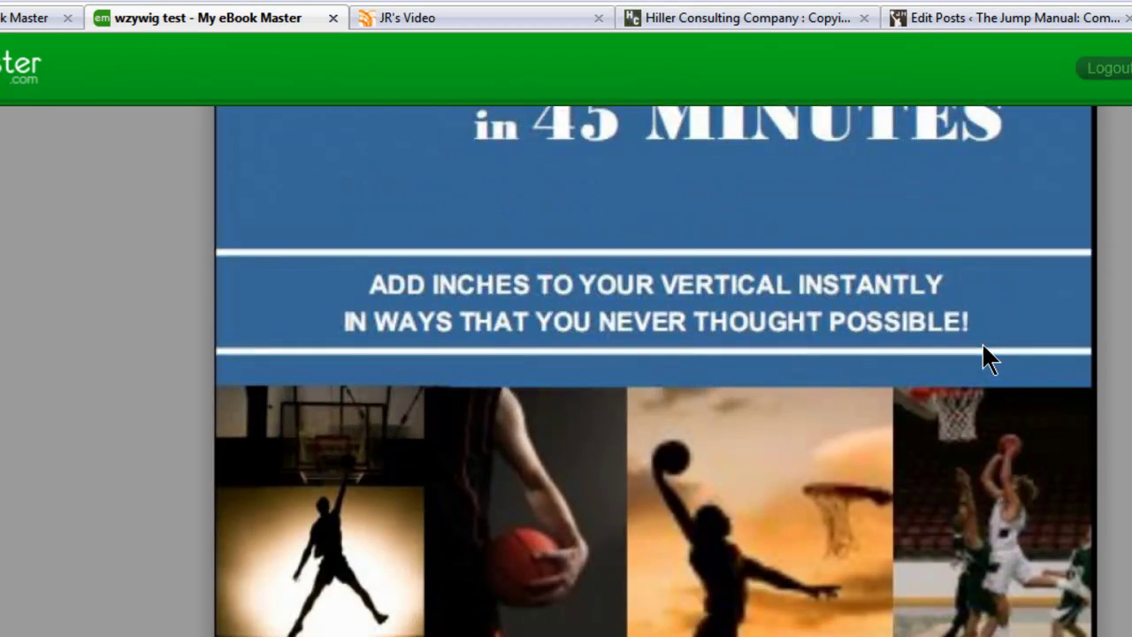
pyautogui.scroll(-10, 980, 342)
pyautogui.scroll(2, 977, 340)
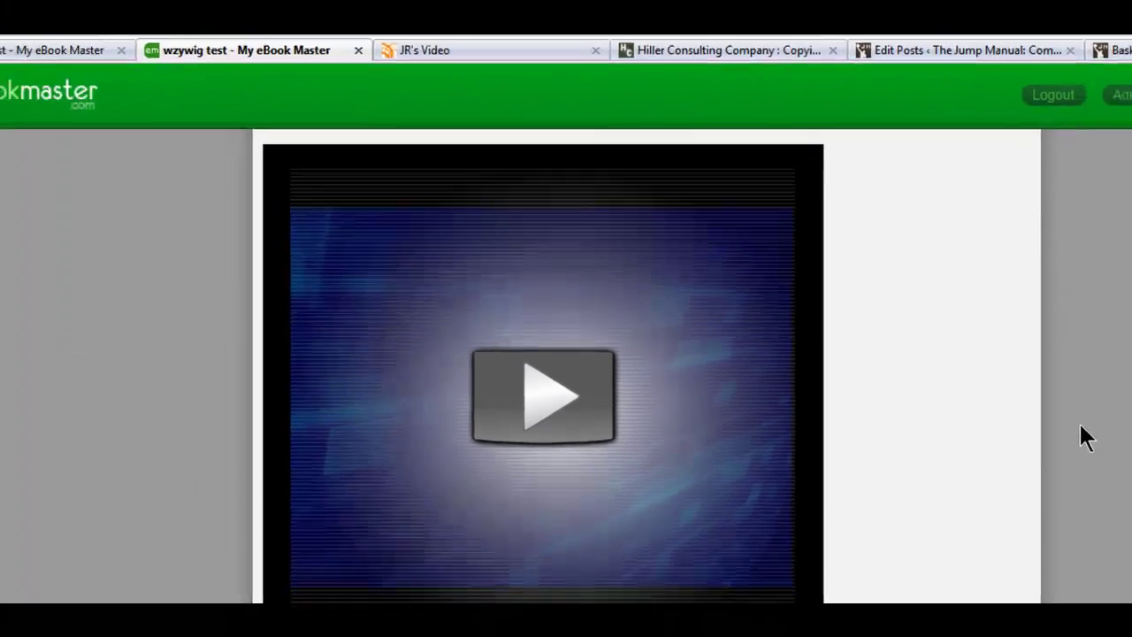
pyautogui.scroll(5, 1001, 420)
pyautogui.scroll(-4, 1001, 420)
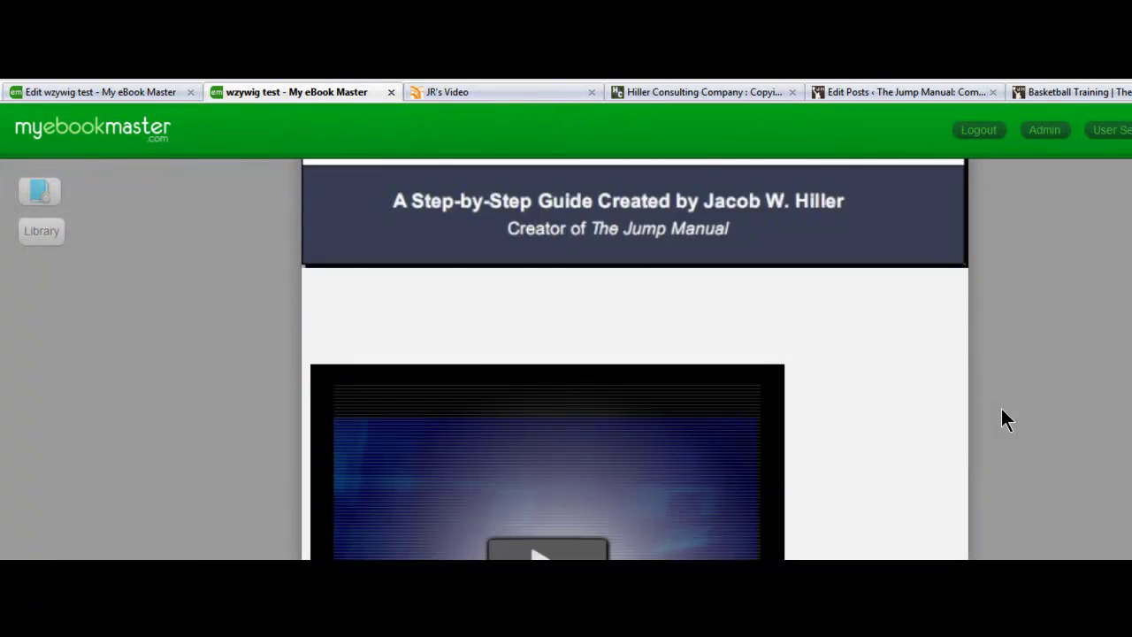
pyautogui.scroll(-1, 1001, 409)
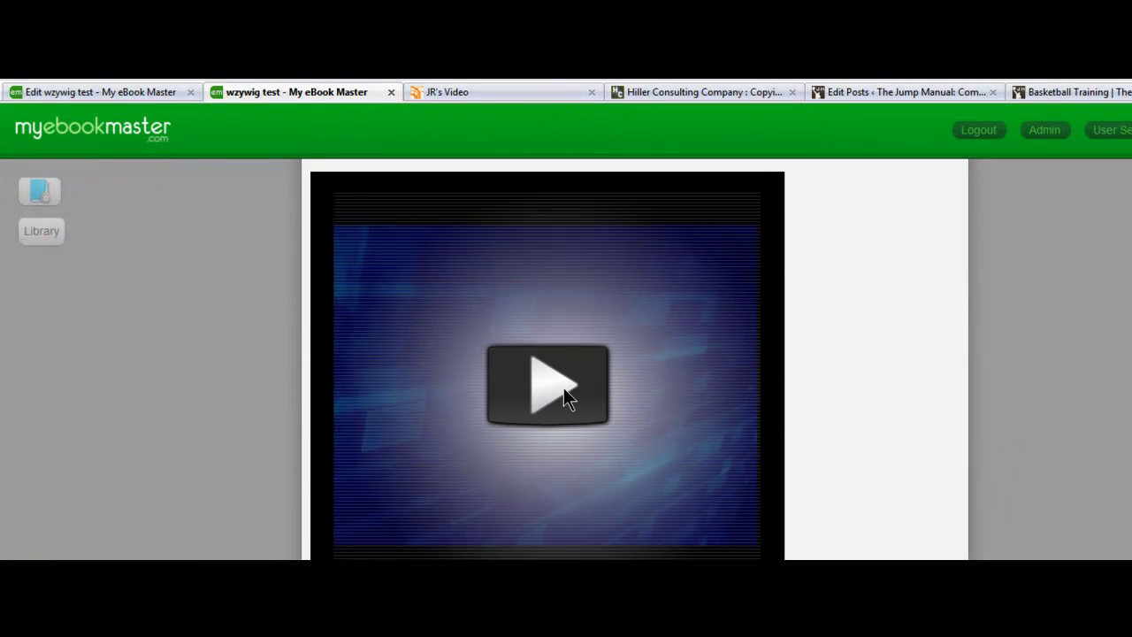
pyautogui.click(168, 92)
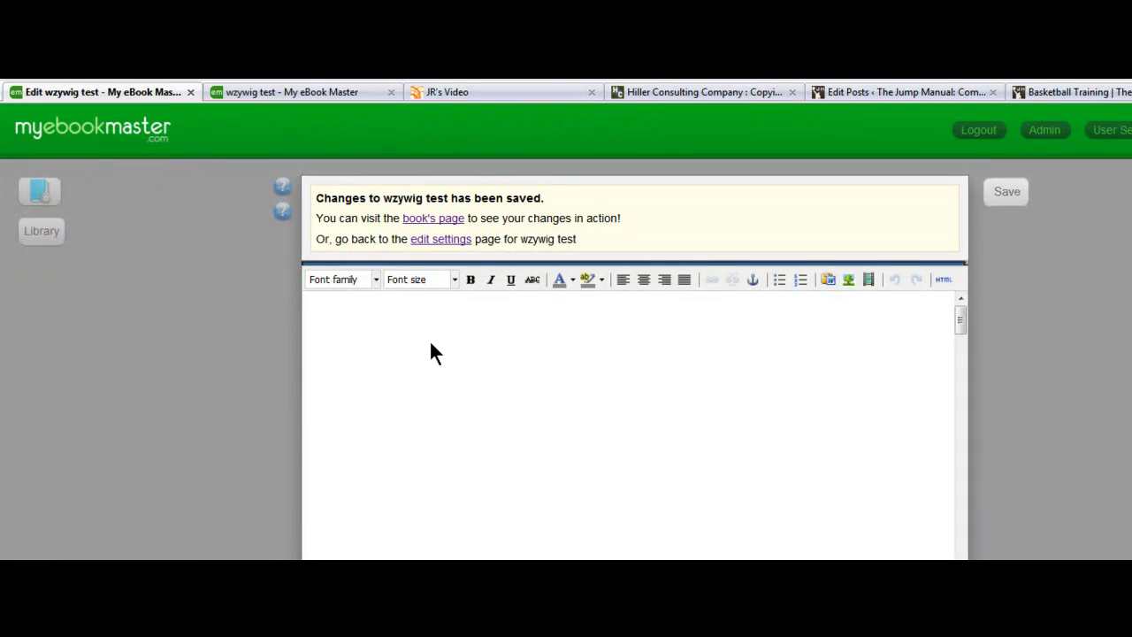
# Centre-align the embedded video object on the page
pyautogui.scroll(-3, 478, 414)
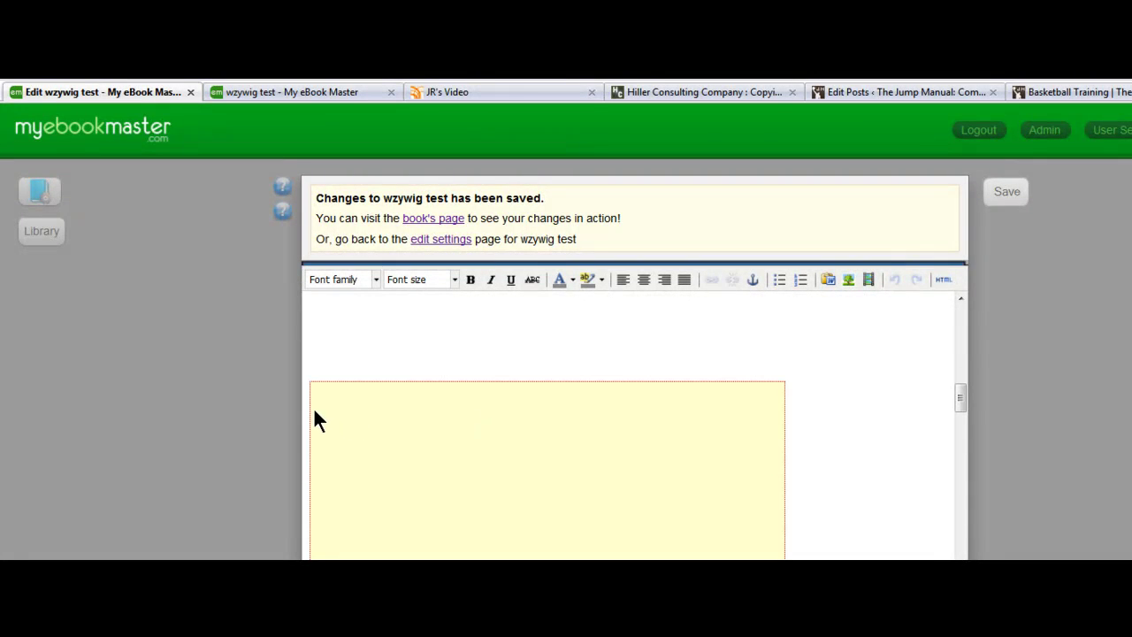
pyautogui.click(364, 411)
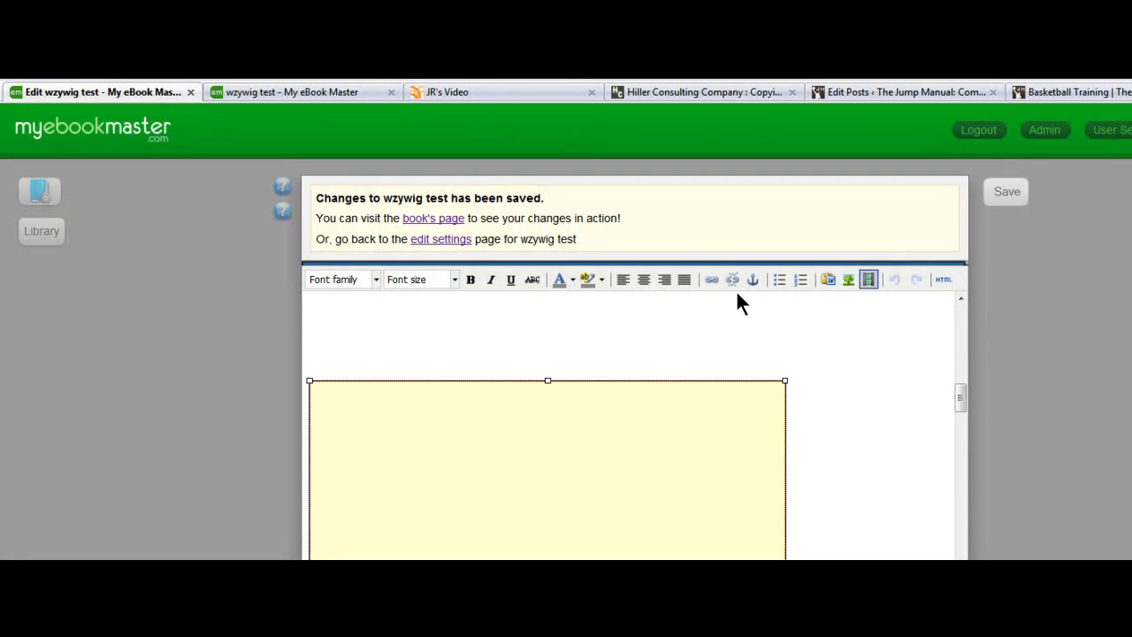
pyautogui.click(638, 279)
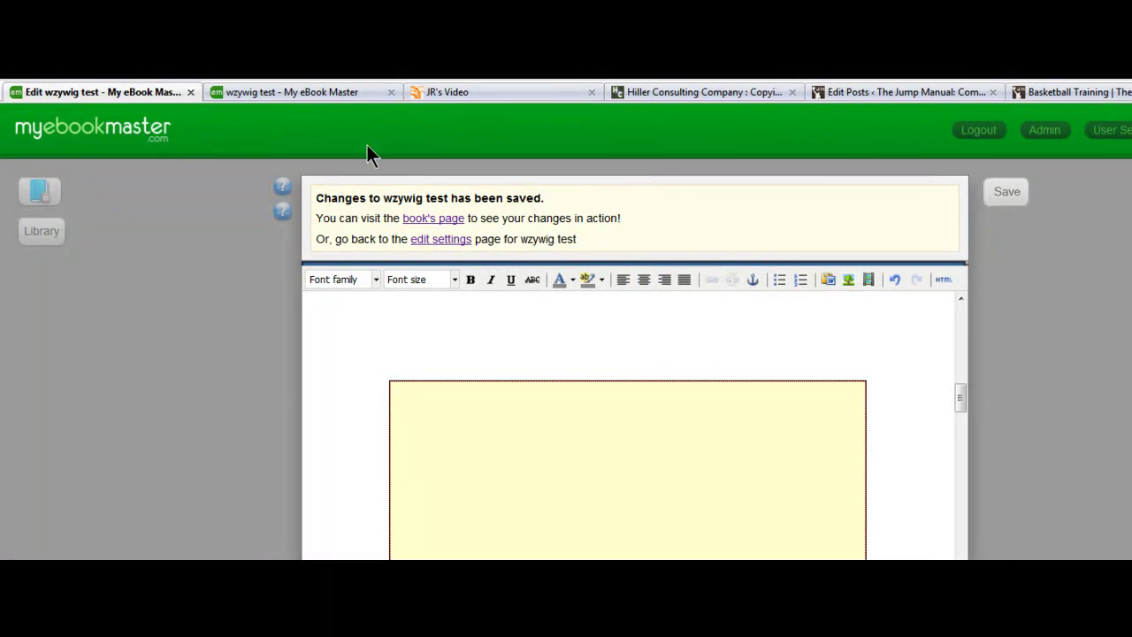
# Preview the book page, then play and pause the embedded video
pyautogui.click(284, 93)
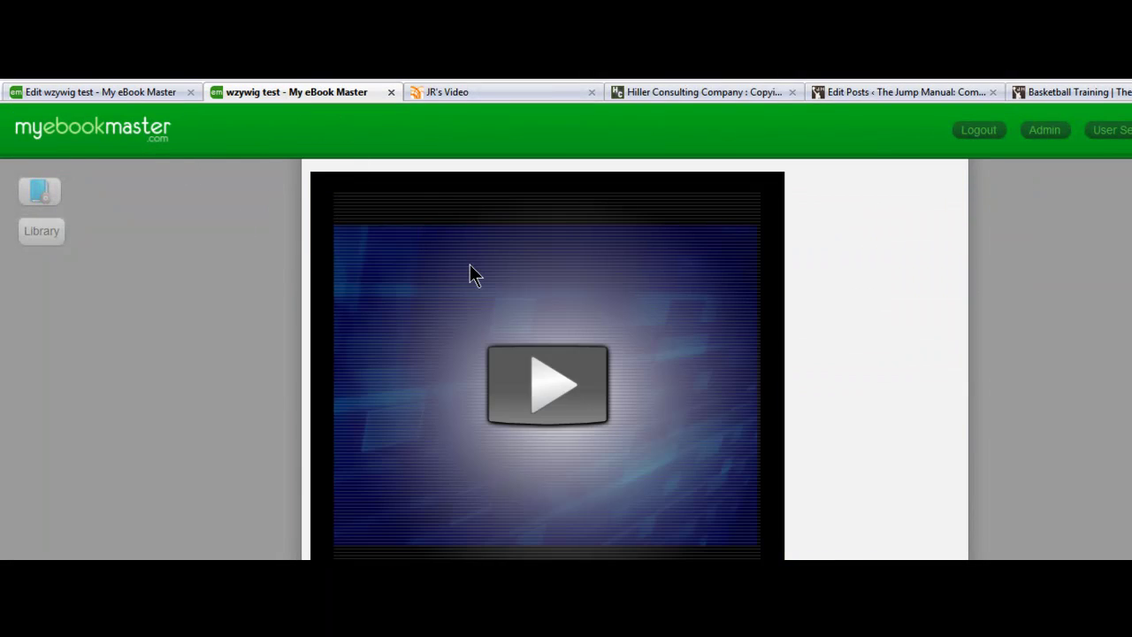
pyautogui.scroll(-1, 531, 318)
pyautogui.click(524, 292)
pyautogui.scroll(1, 795, 336)
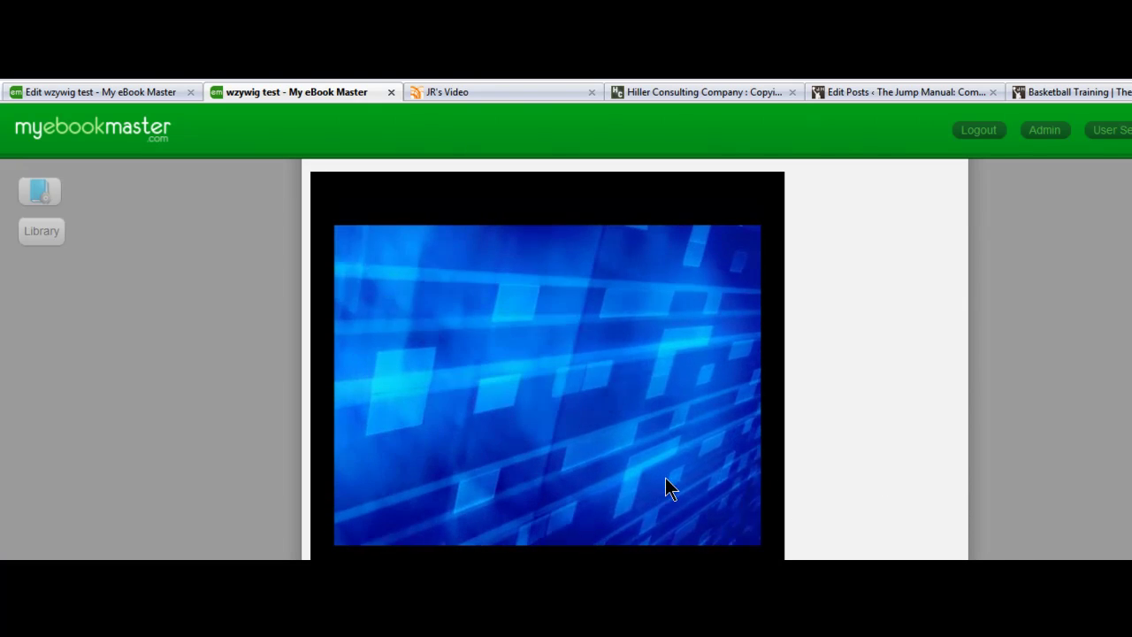
pyautogui.click(329, 485)
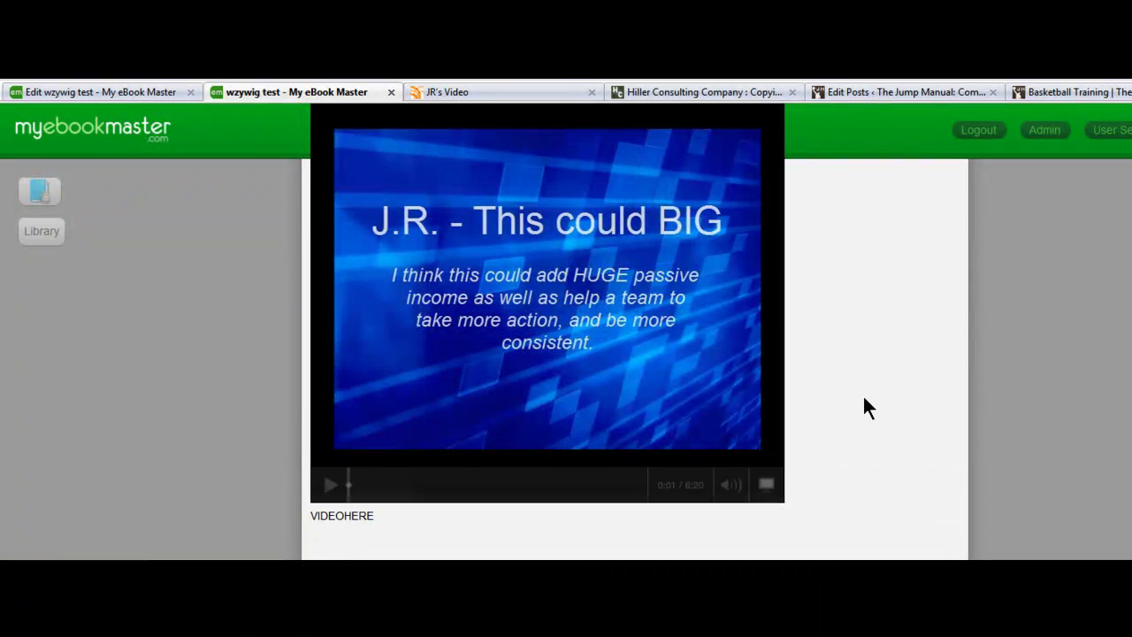
pyautogui.scroll(5, 851, 472)
pyautogui.scroll(10, 850, 472)
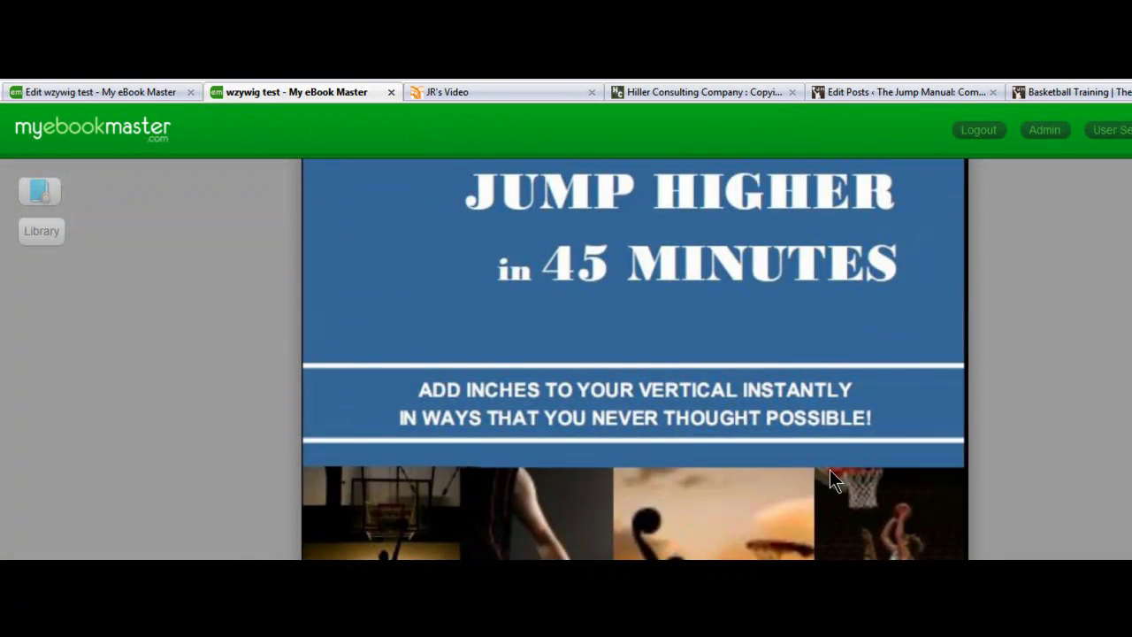
# Return to the page editor and bring up the JR's Video page on Screencast.com
pyautogui.click(125, 97)
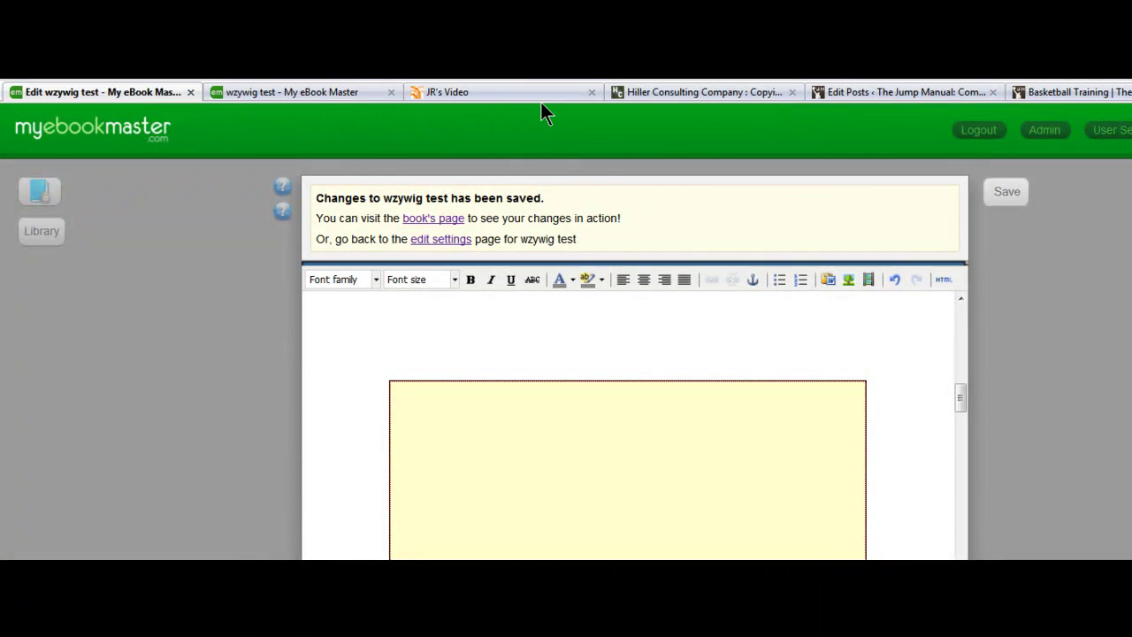
pyautogui.click(510, 94)
pyautogui.scroll(4, 495, 257)
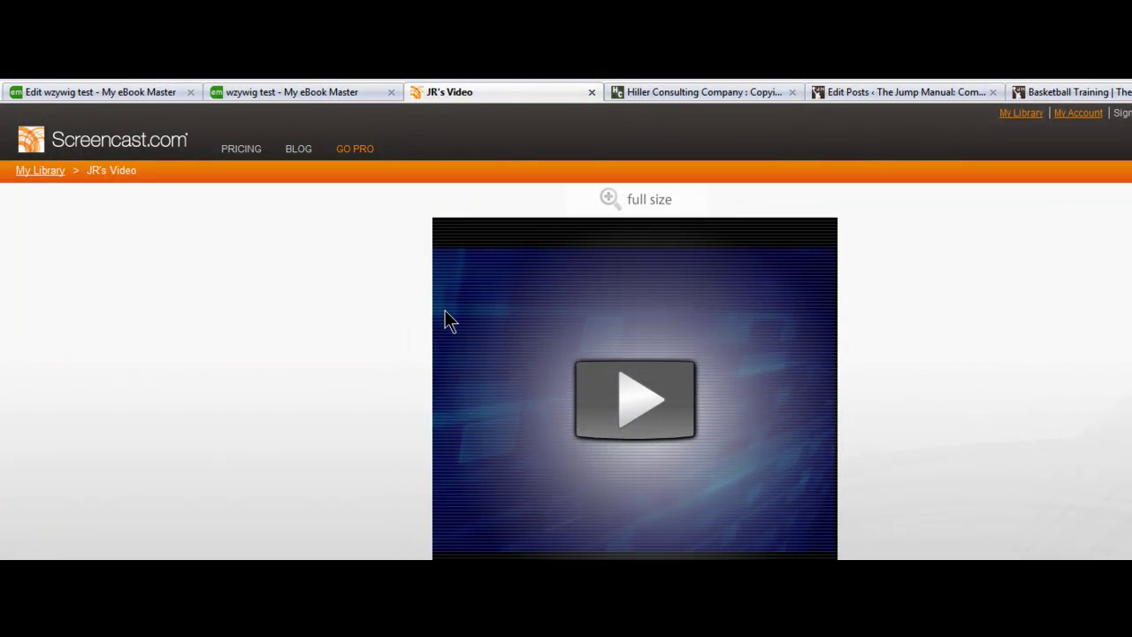
# Follow the My Library breadcrumb on Screencast.com
pyautogui.click(50, 177)
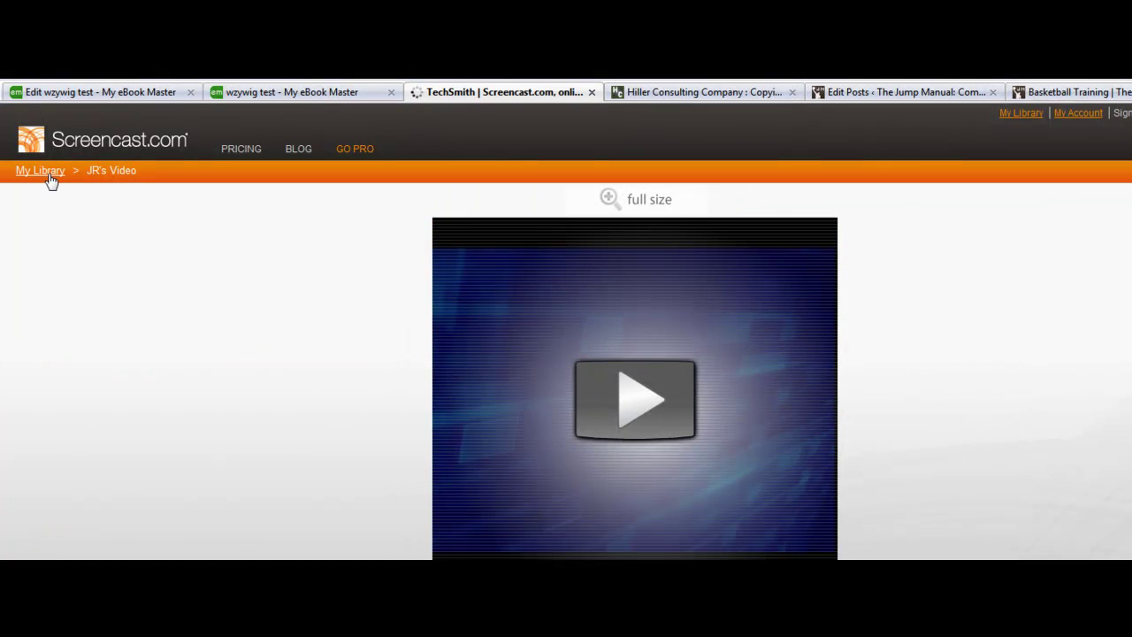